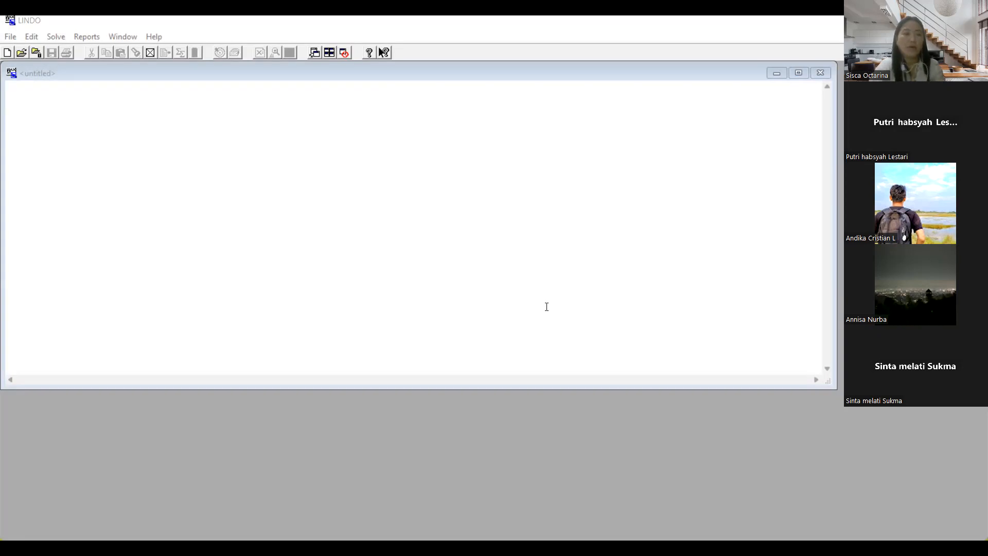
Step: Enter the objective function max 2x1+x2+3x3 as the first line of the empty model
click(42, 95)
text(max 2x1+)
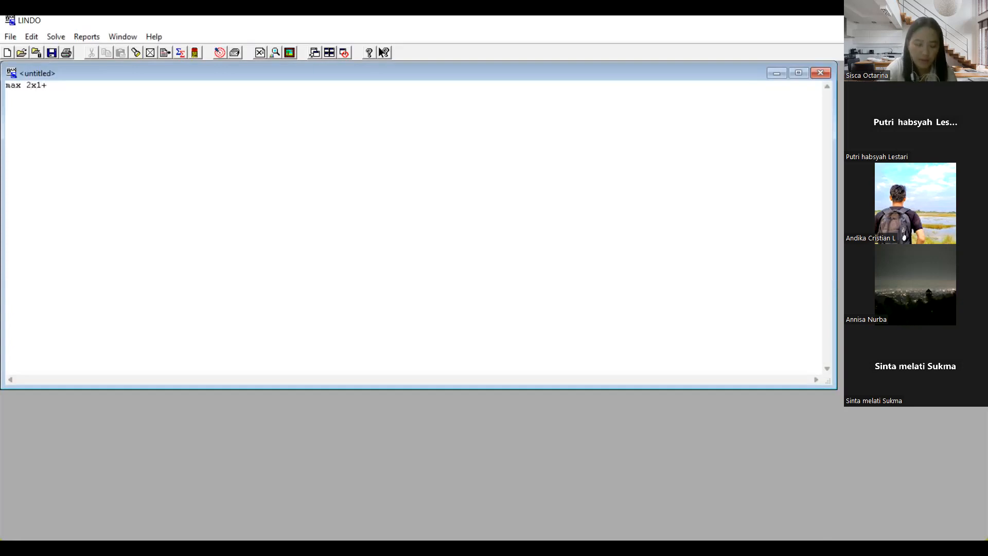
text(x2+)
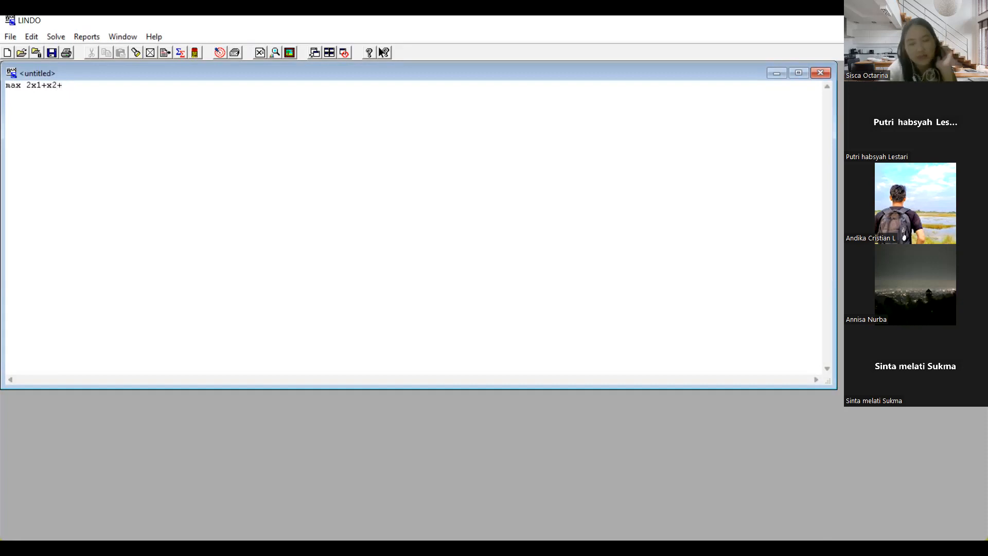
text(3x3)
key(Return)
Step: Add a subject to section with the constraints x1+x2+x3<=400 and 2x1+x2+x3<=500, and close the model with end
text(subject to)
key(Return)
text(x1+x2+x3<=400)
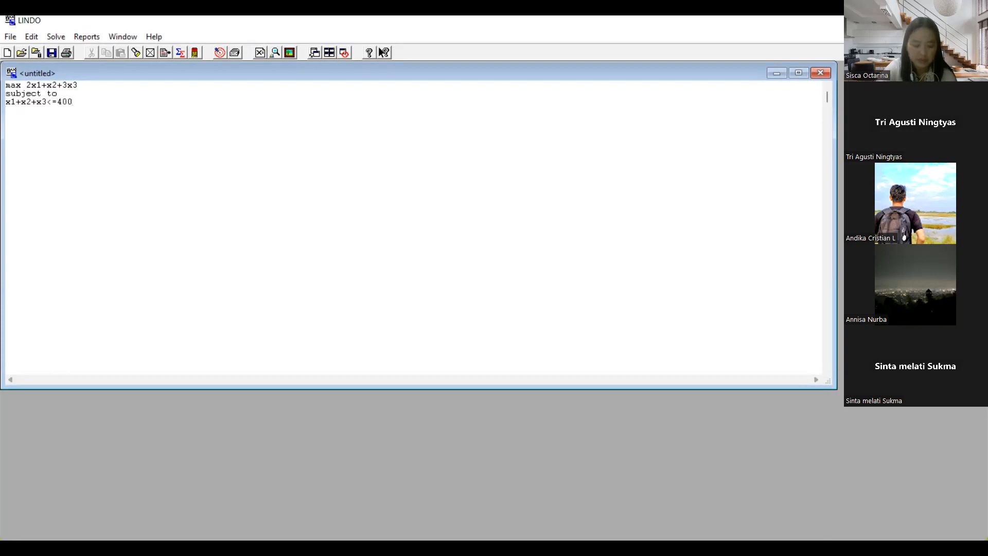
key(Return)
text(2x1)
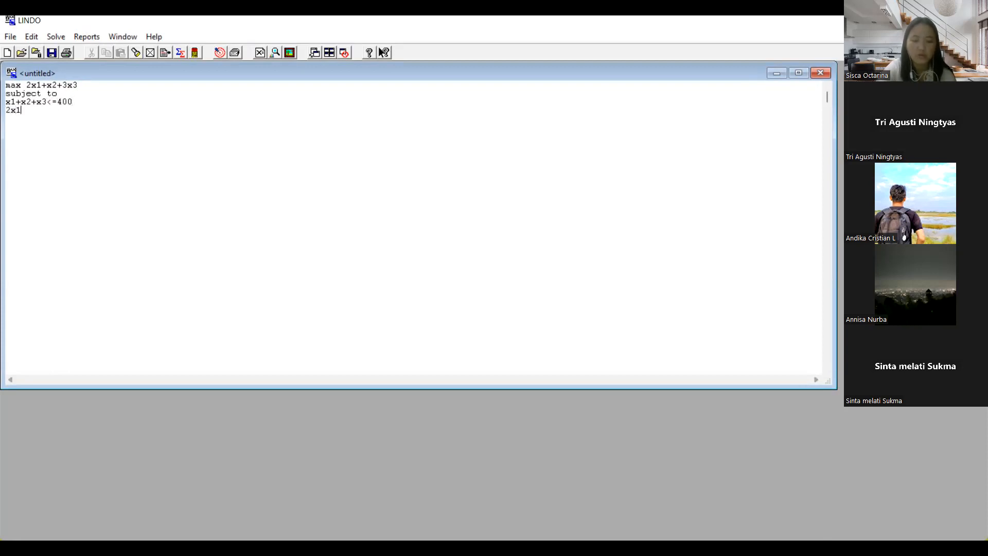
text(+x2)
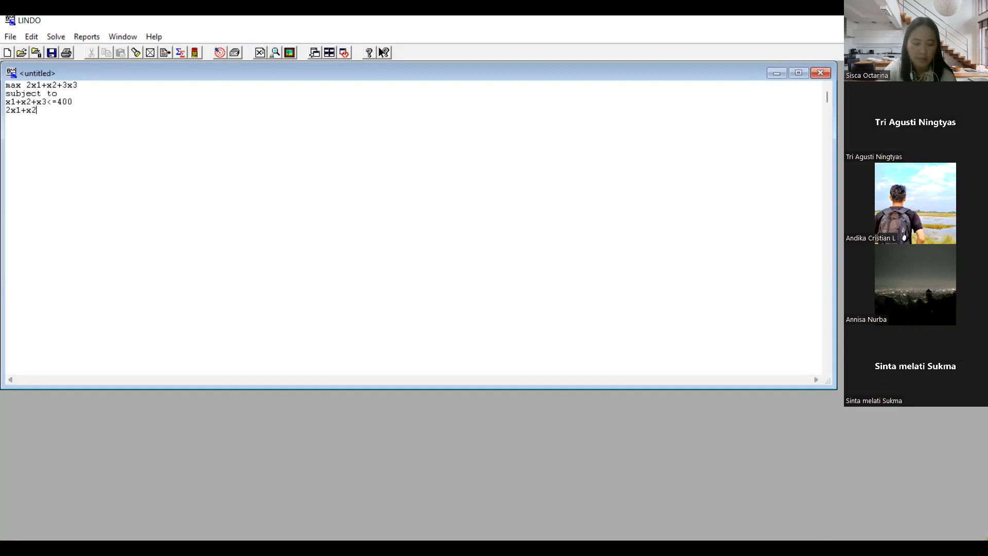
text(+x3)
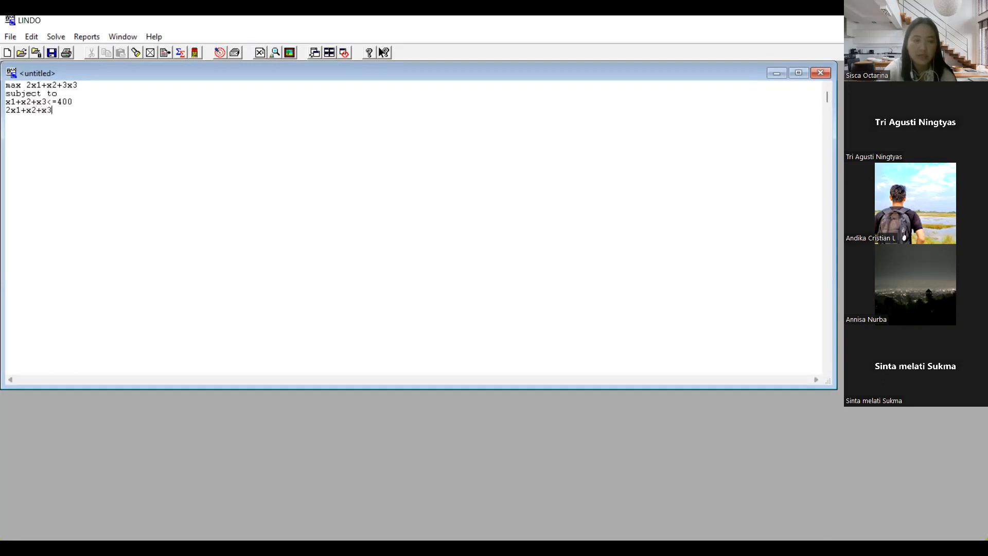
text(<)
text(=500 )
text(end)
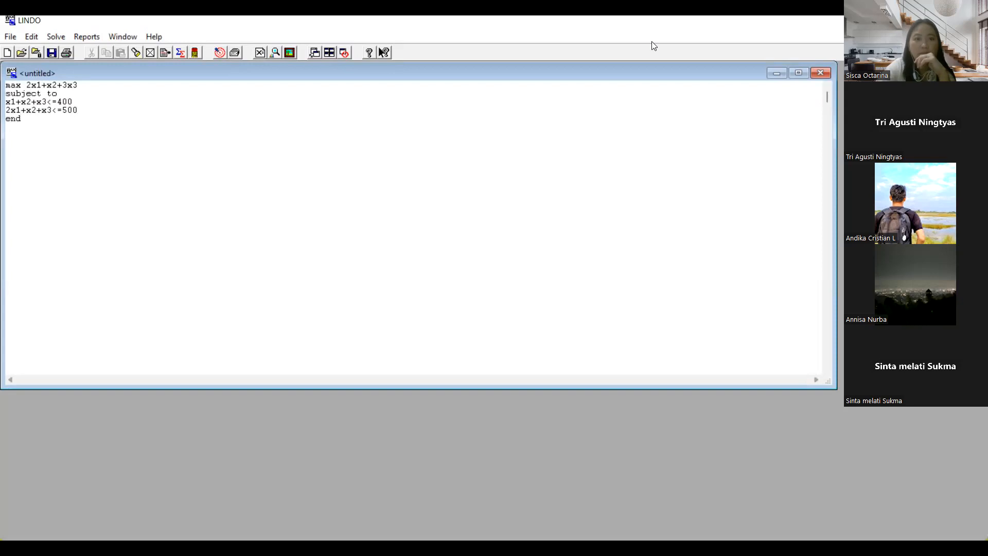
Step: Solve the model with range (sensitivity) analysis and minimize the model window to reveal the report
click(54, 37)
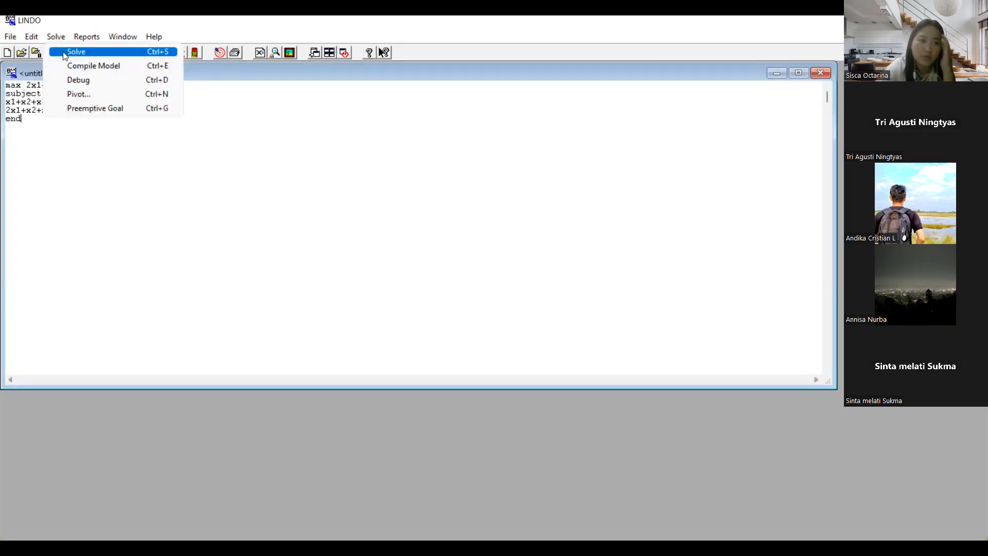
click(65, 52)
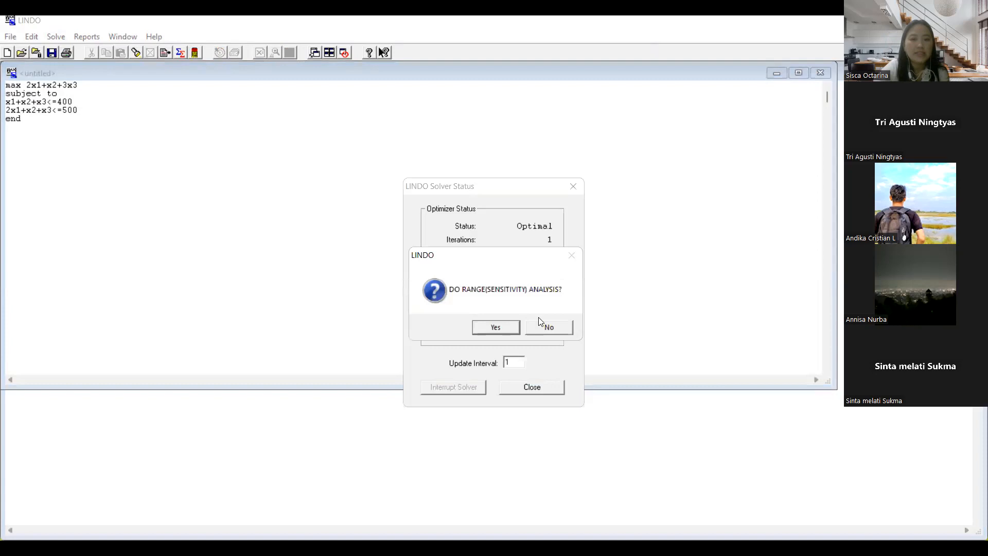
click(508, 328)
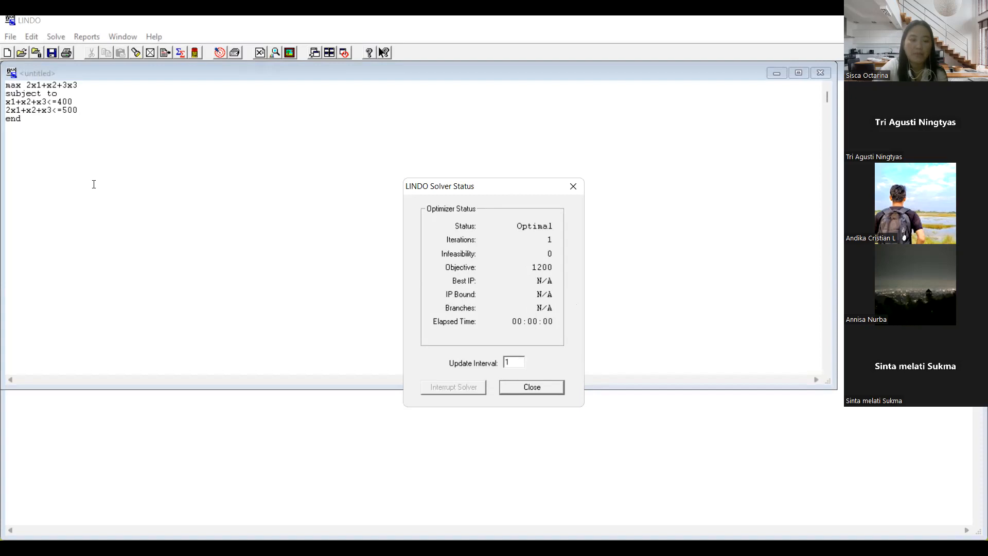
click(508, 386)
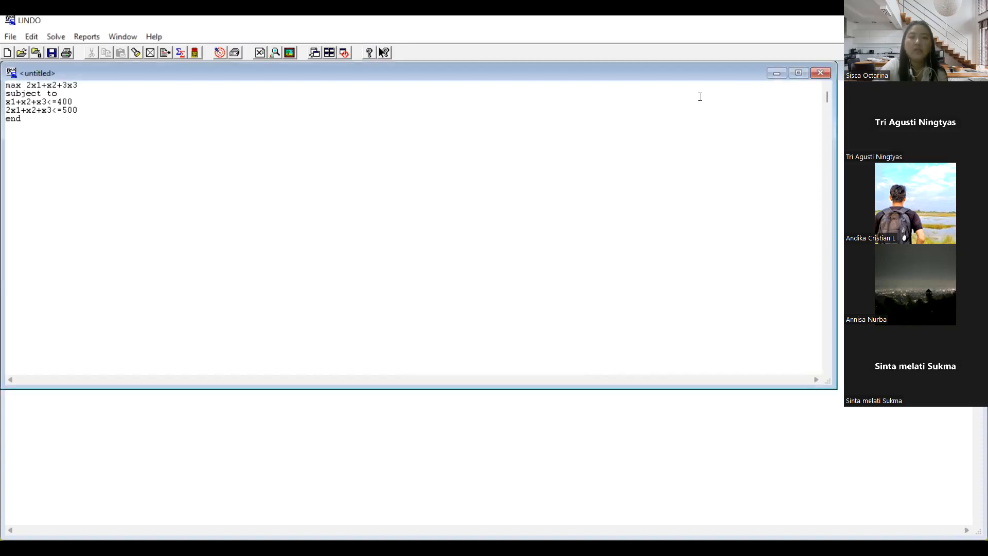
click(777, 72)
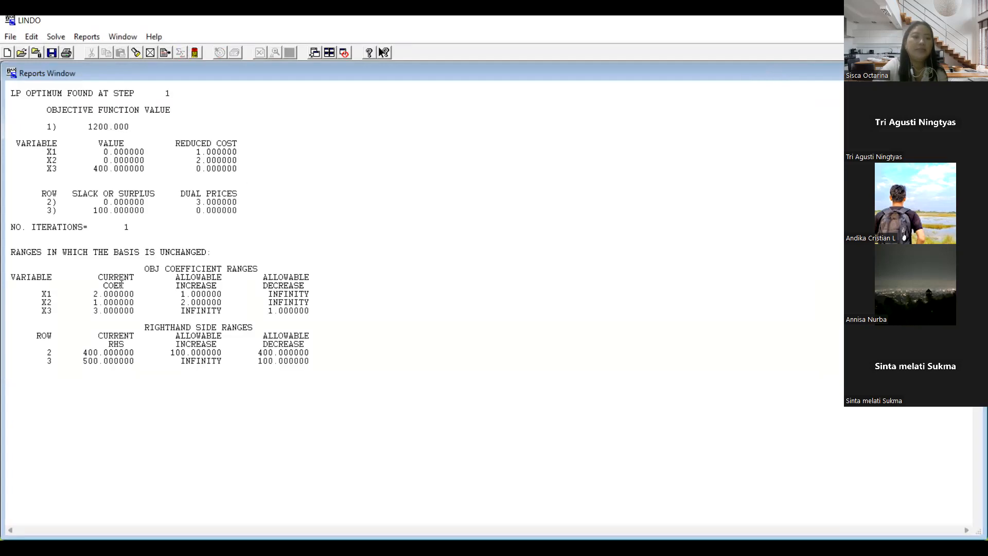
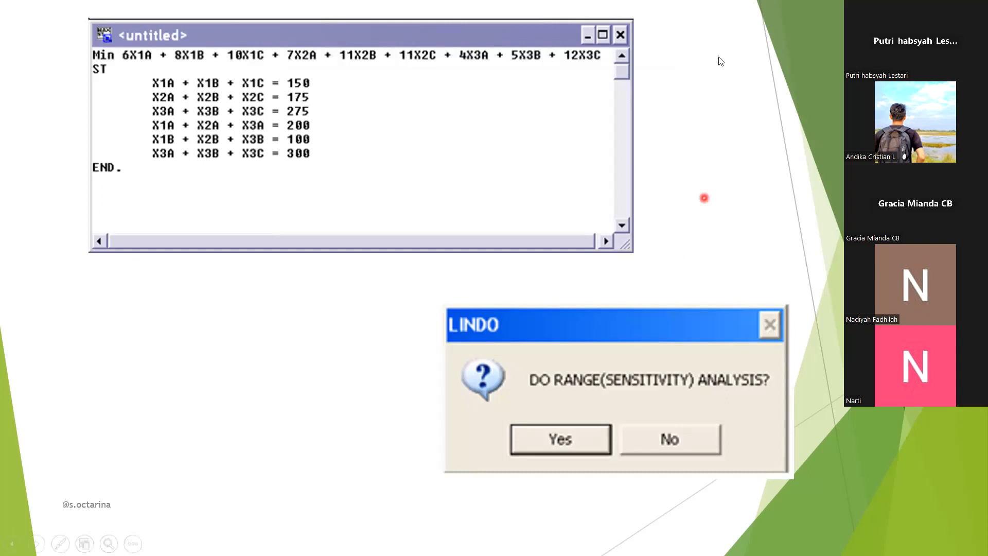
click(708, 278)
click(709, 278)
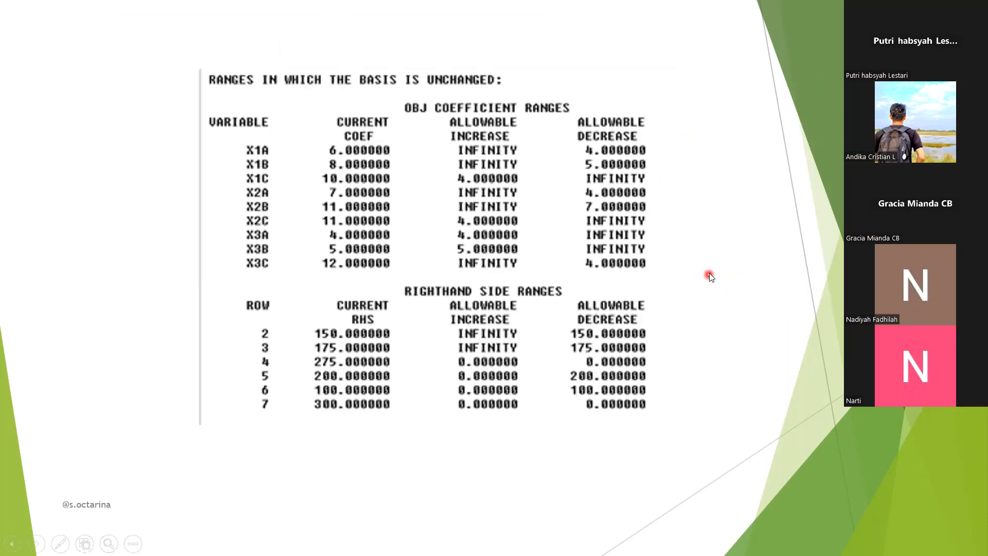
click(708, 276)
key(Right)
key(Left)
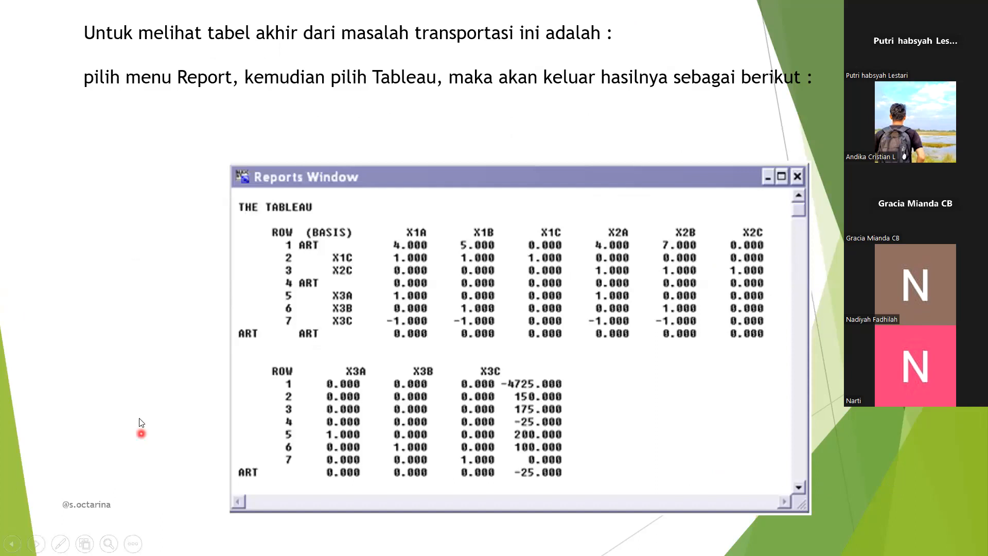
key(Left)
key(Left)
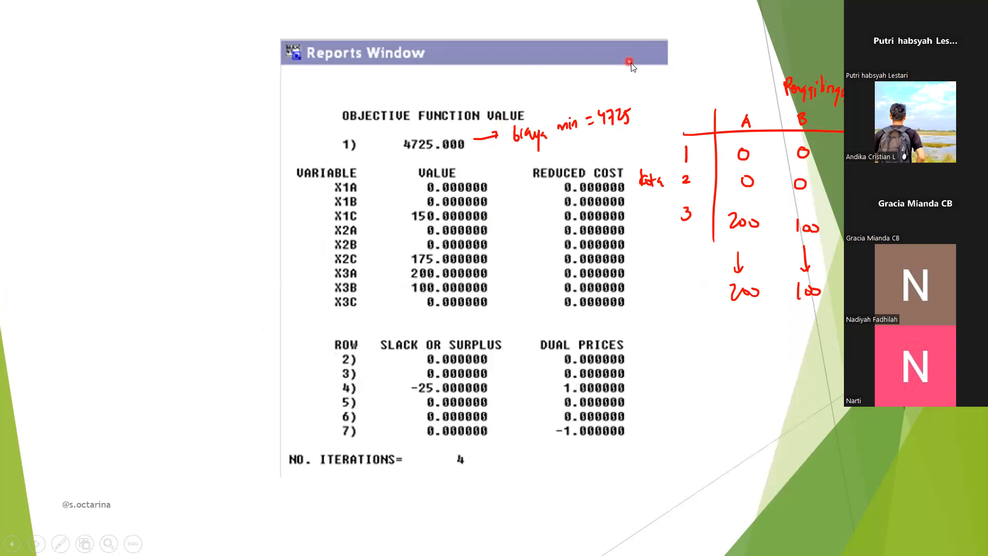
key(Right)
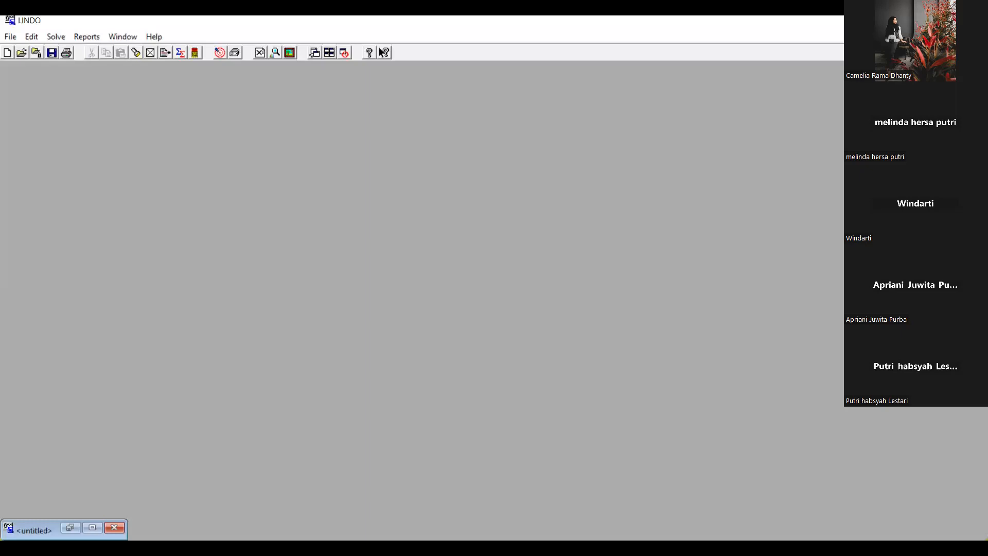
Step: Maximize the minimized untitled model window and clear the old maximization model from it
click(92, 529)
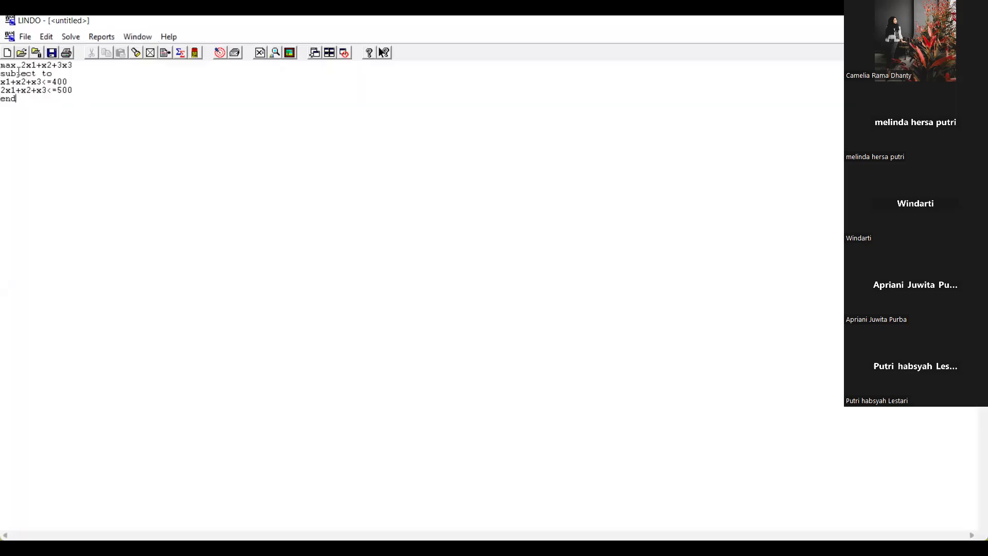
drag(20, 65, 88, 119)
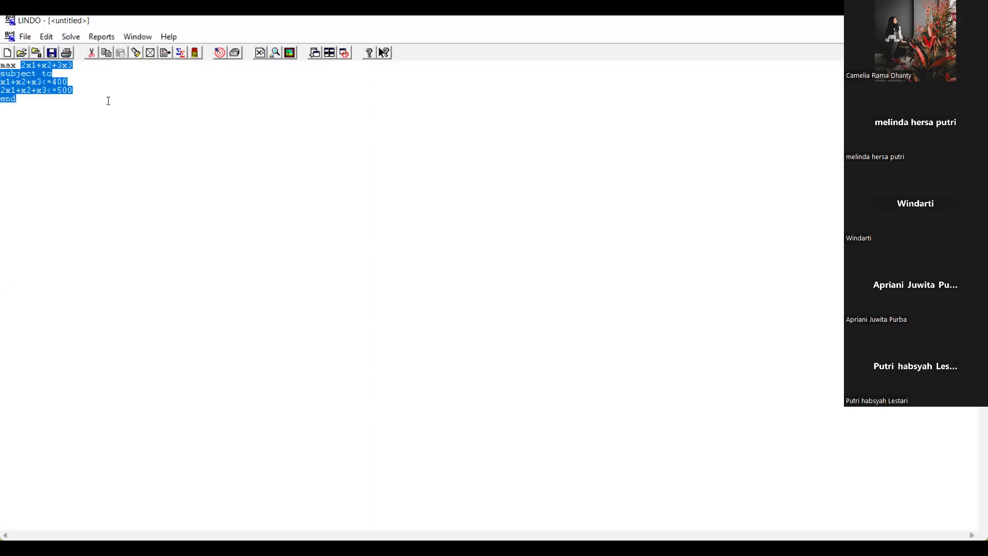
key(BackSpace)
key(BackSpace)
key(BackSpace)
key(BackSpace)
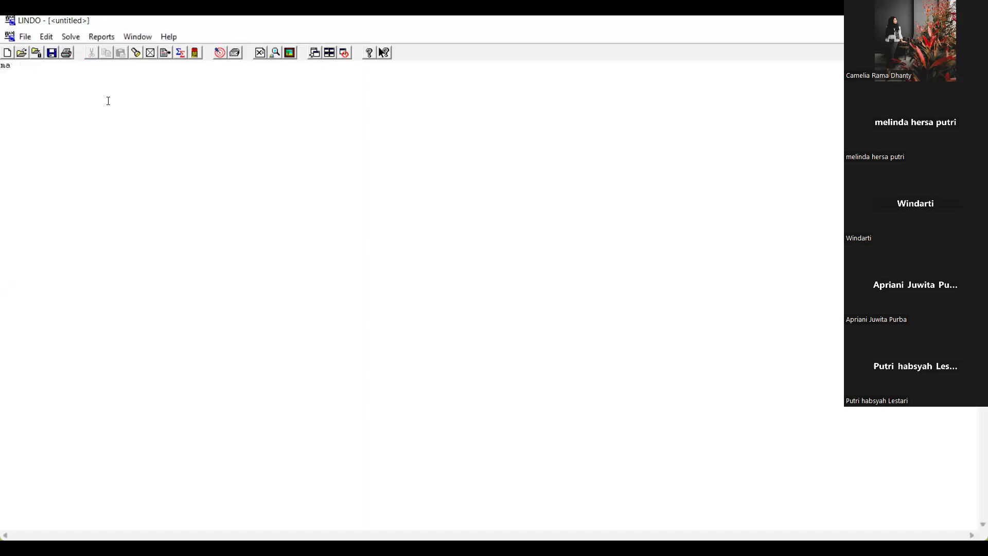
Step: Enter the transportation objective min 6X1A+8X1B+10X1C+7X2A+11X2B+11X2C+4X3A+5X3B+12X3C as the first line of the model
text(in 6x1a)
key(BackSpace)
key(BackSpace)
key(BackSpace)
text(X1A+8X1B+10X1C+7X2A+)
text(11X2B+11X2C+)
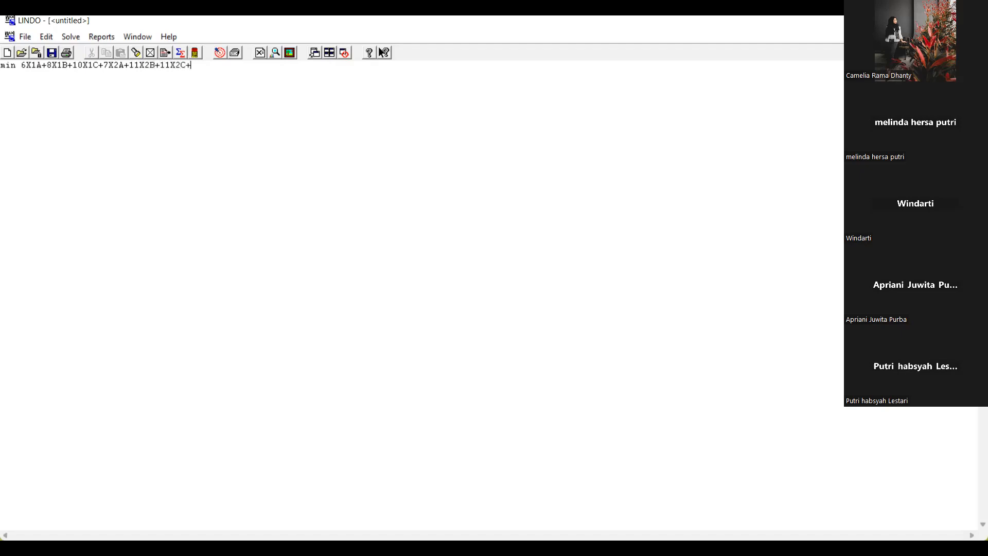
text(4)
text(X3A+)
text(5X)
text(3B+)
text(12X3C)
Step: Under a SUBJECT TO line, enter the constraint X1A+X1B+X1C=150 and begin the next line with X2A+
text(SU)
text(BJECT TO )
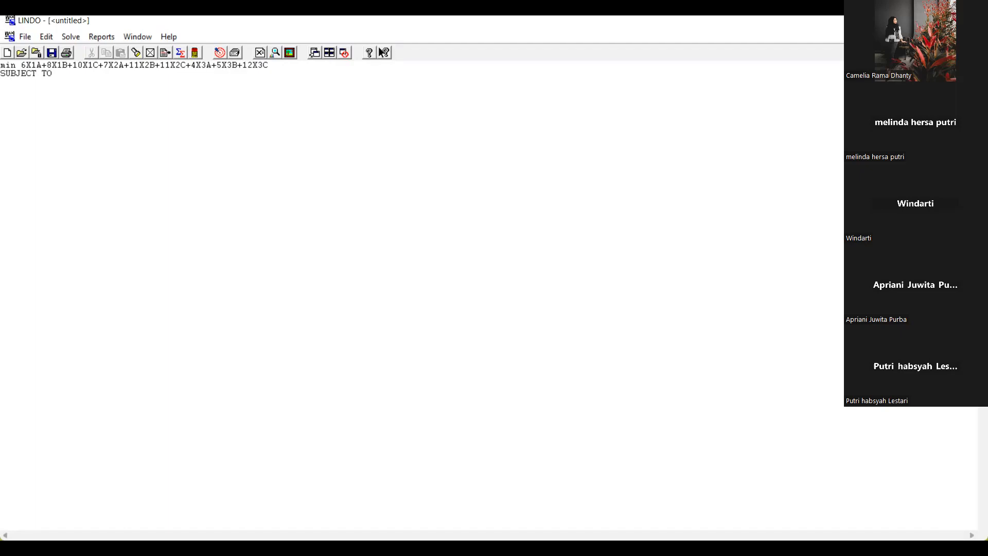
text(X1A+X1b+X1C=150)
key(Return)
text(X2A+)
click(37, 81)
key(BackSpace)
text(B)
Step: Complete the second constraint as X2A+X2B+X2C=175 and add the third constraint X3A+X3B+X3C=275
click(30, 91)
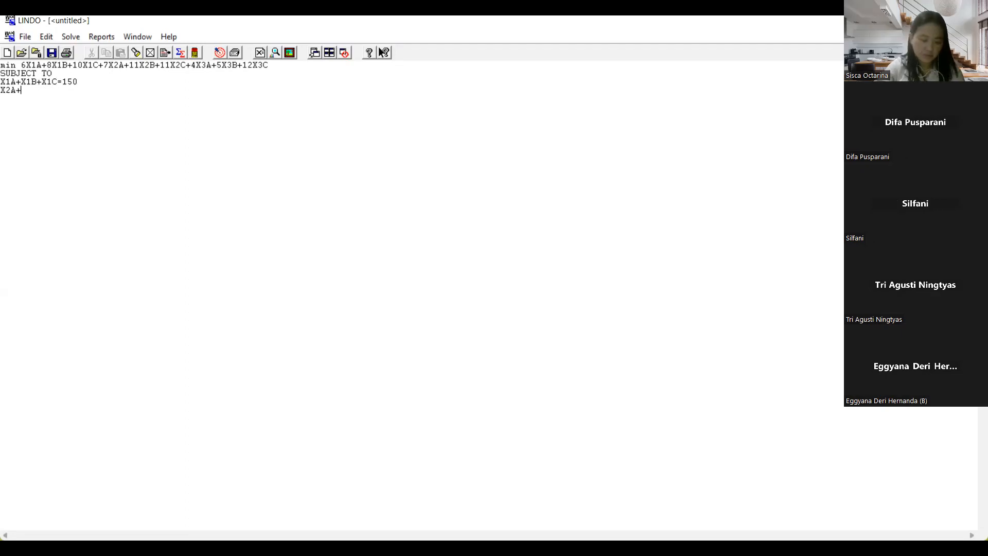
text(X2)
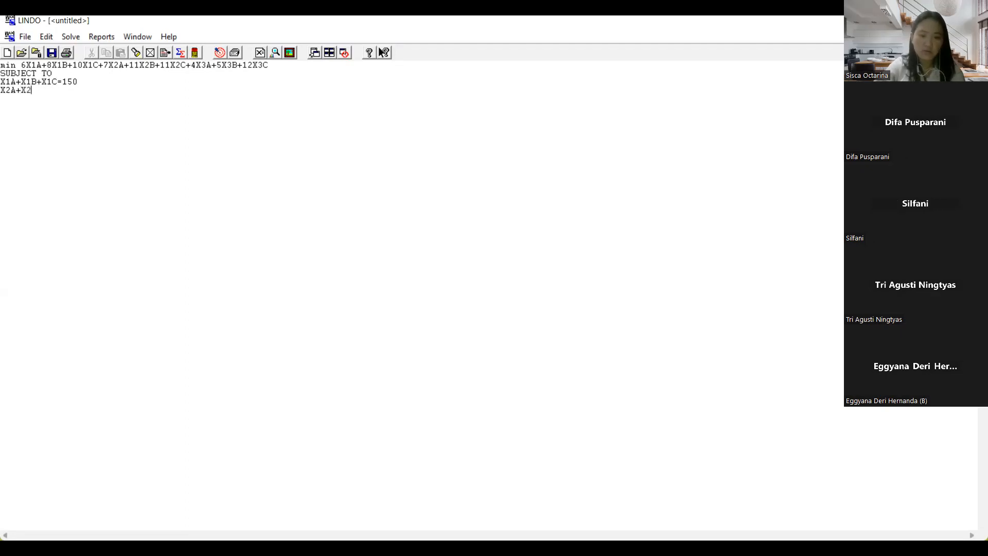
text(B+)
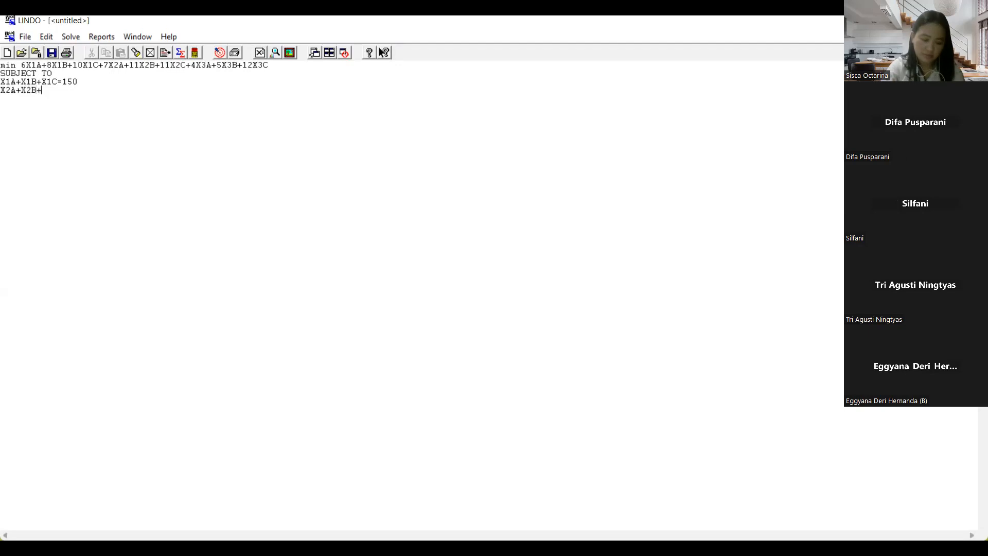
text(X2C)
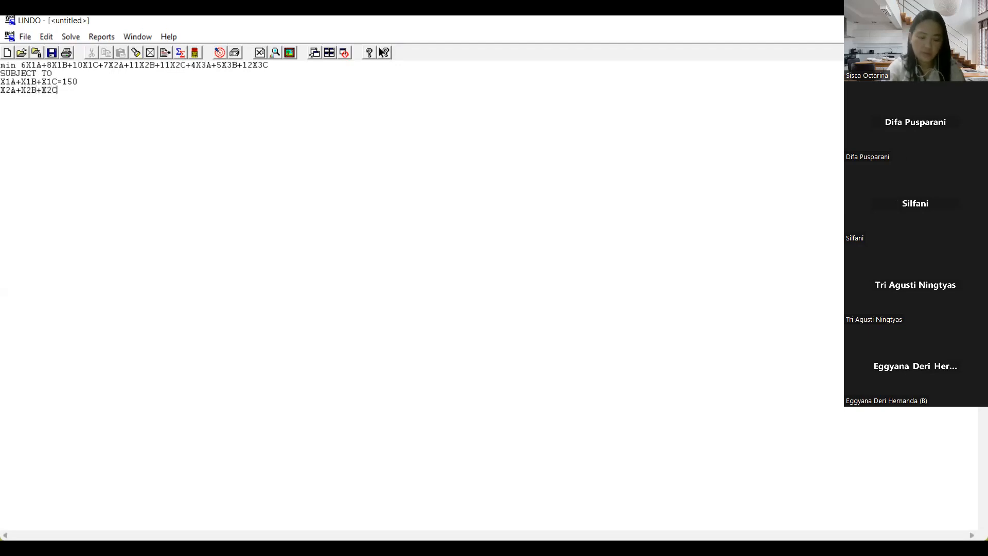
text(=175 )
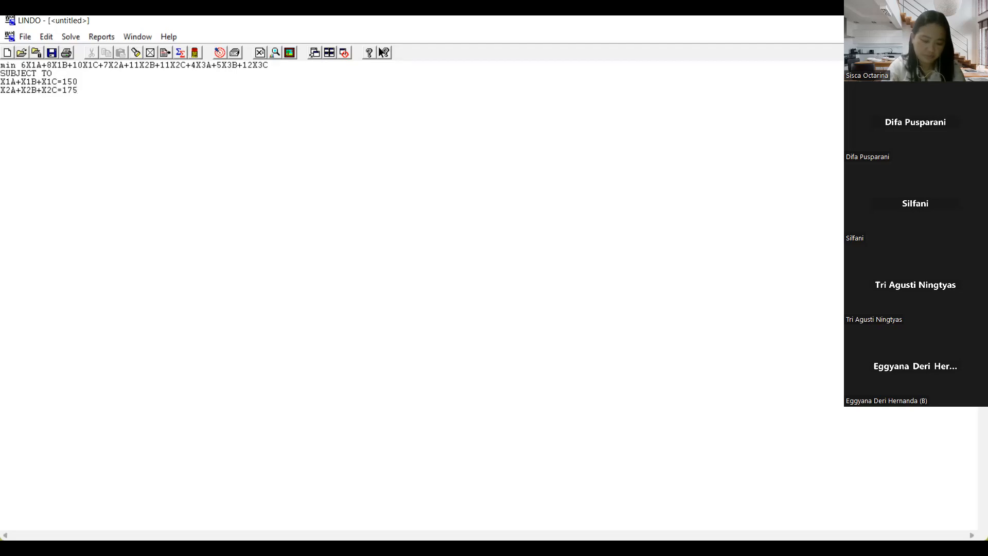
text(X3)
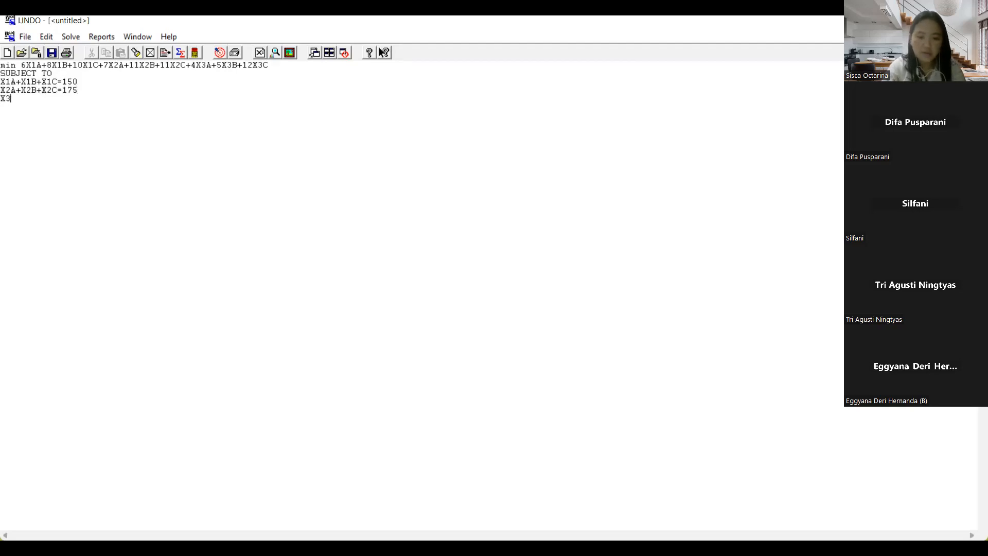
text(A+X)
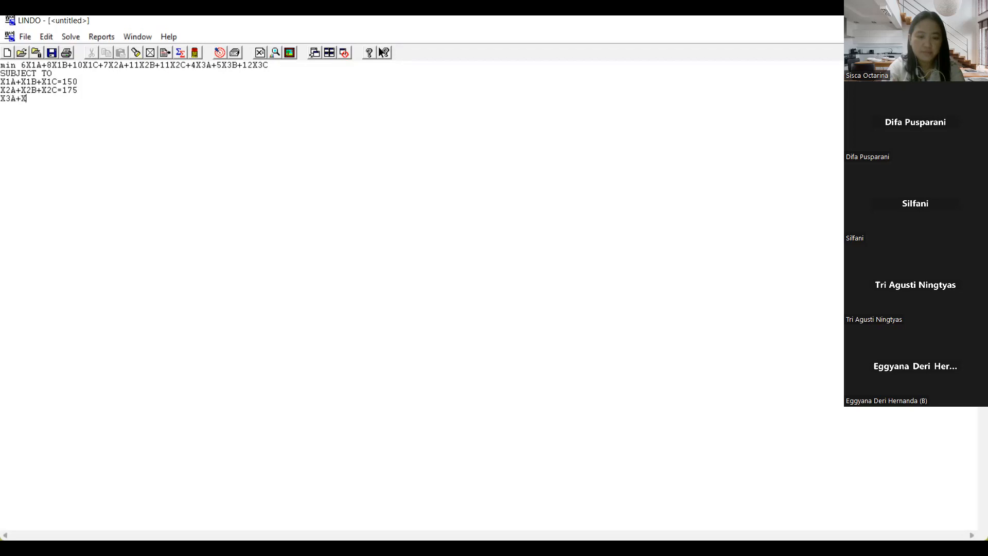
text(3B+X3C=275 )
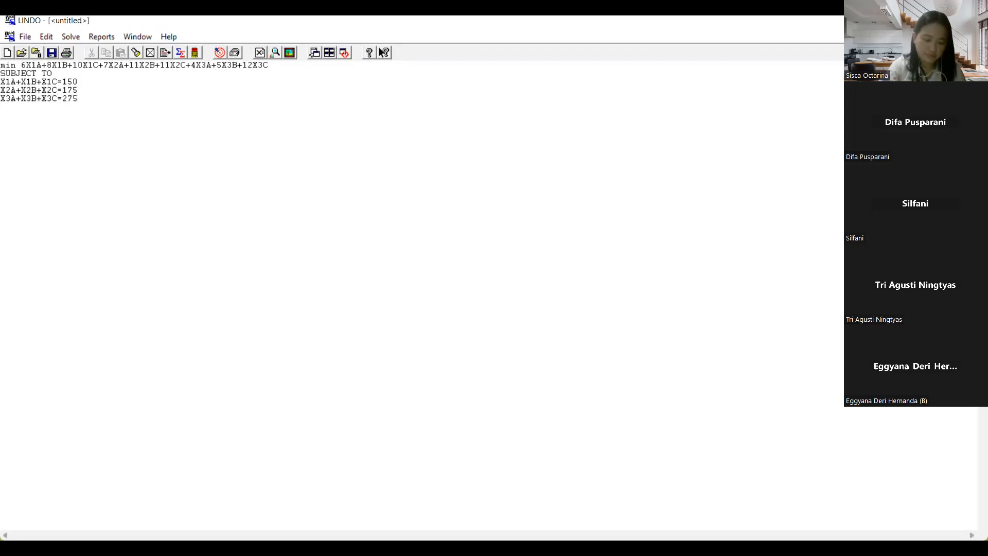
Step: Add the fourth constraint X1A+X2A+X3A=200 below the X3A+X3B+X3C=275 line
text(X1A)
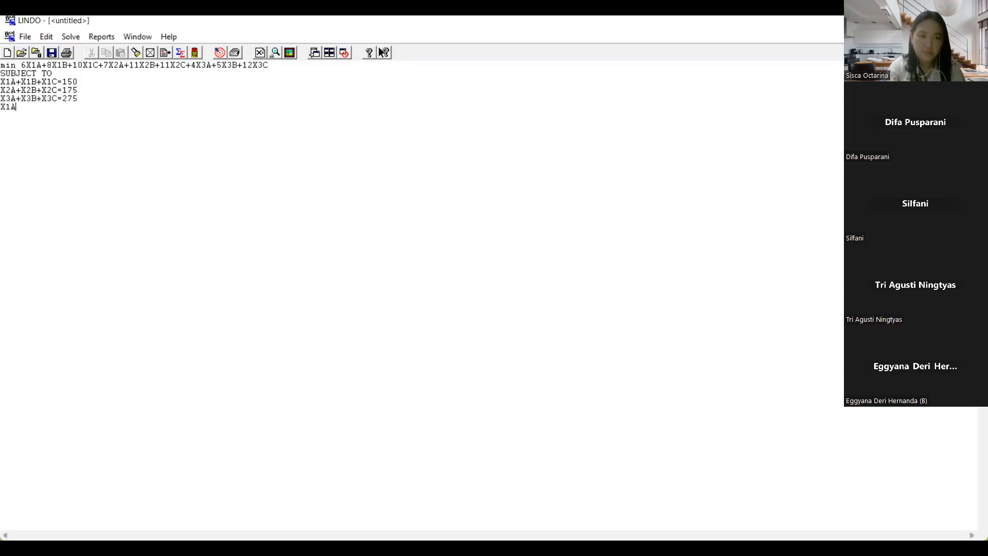
text(+X2a)
key(BackSpace)
text(A+X3)
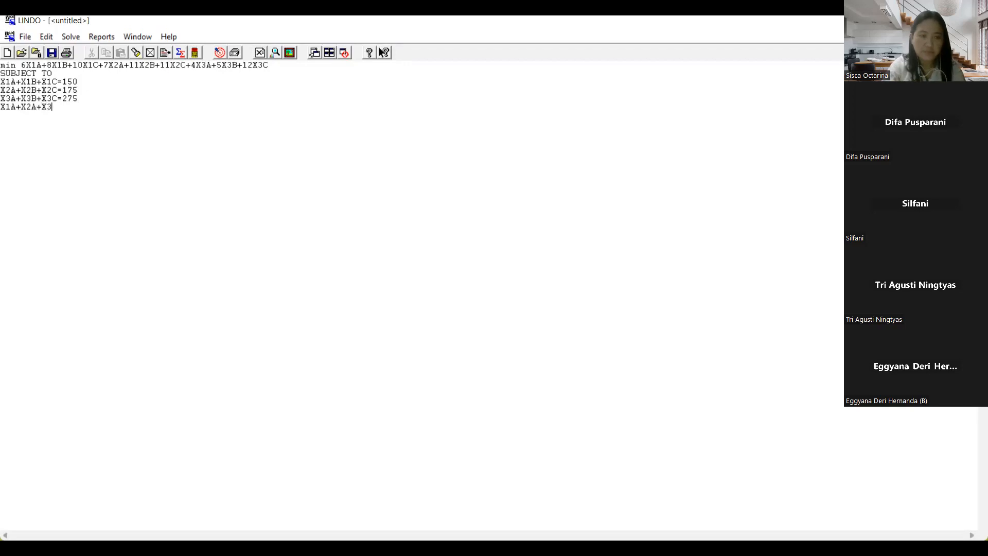
text(A=200)
scroll(205, 154, down, 2)
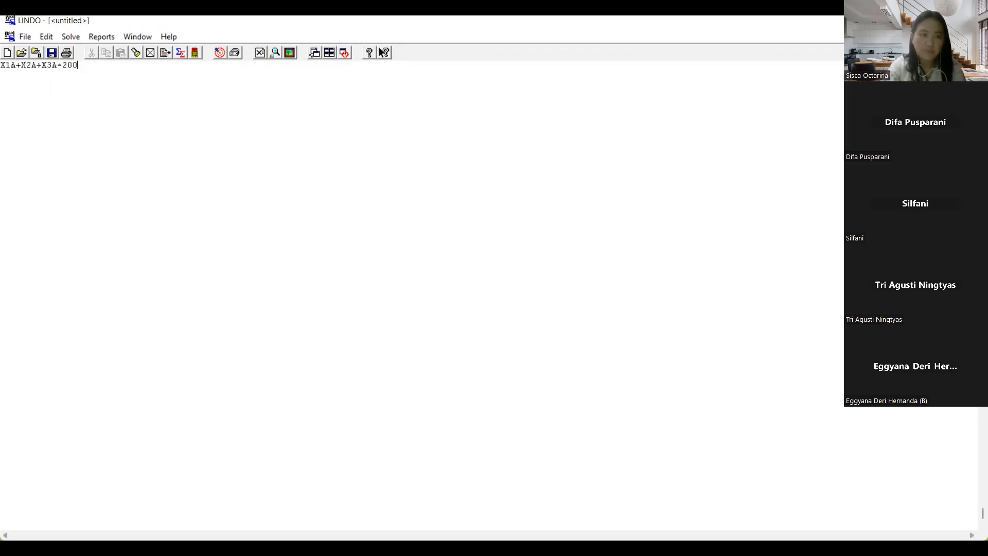
scroll(520, 155, up, 2)
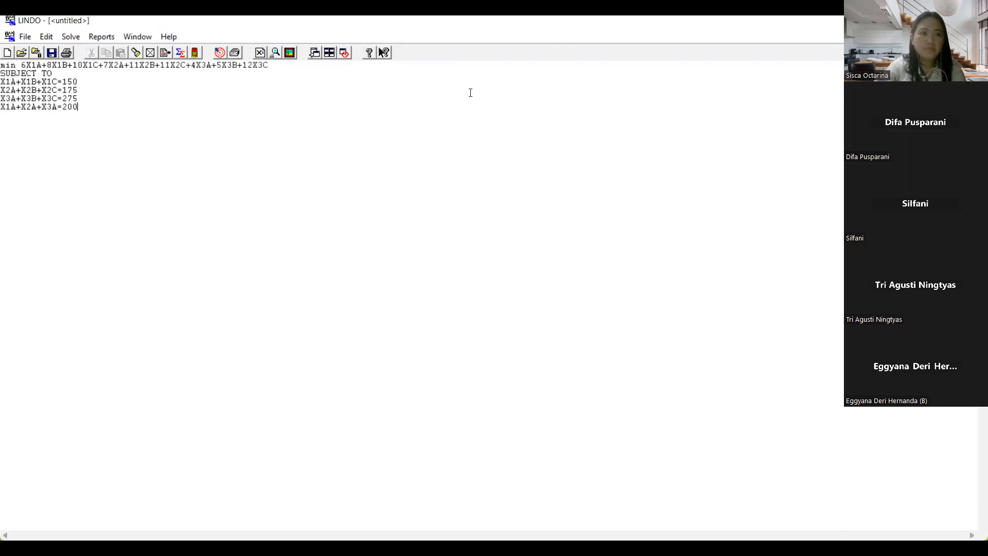
Step: Add the fifth constraint X1B+X2B+X3B=100 on its own line below X1A+X2A+X3A=200
key(Return)
text(X1B)
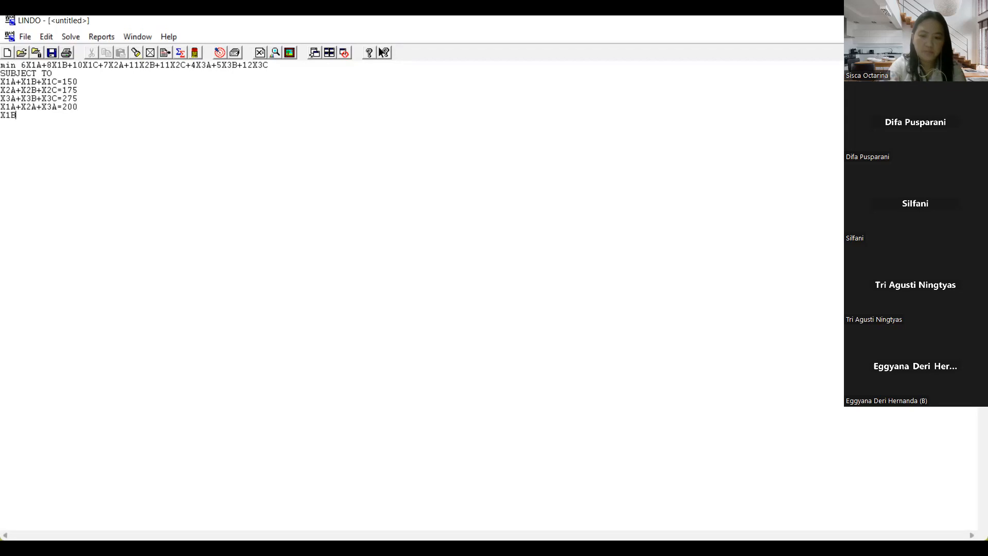
text(+X2)
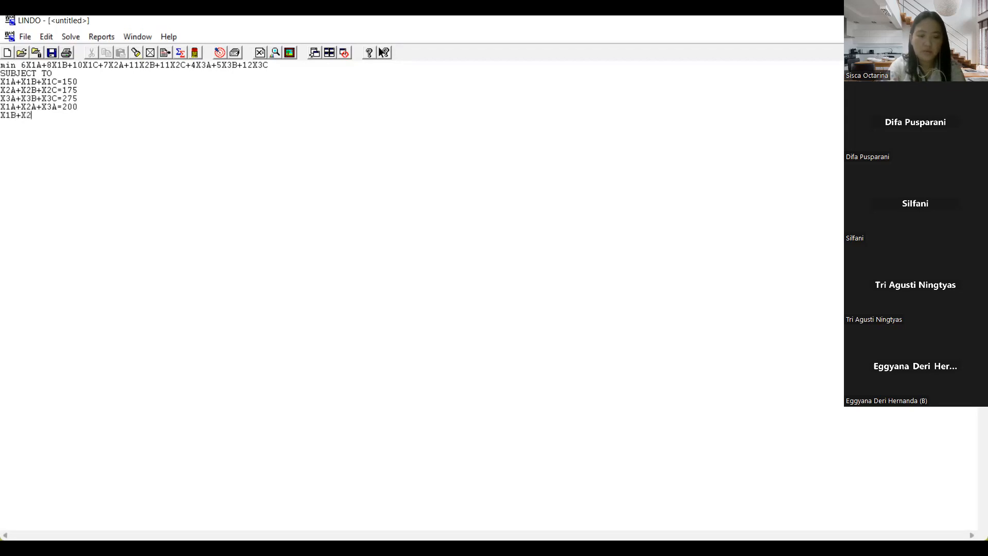
text(B+X3b)
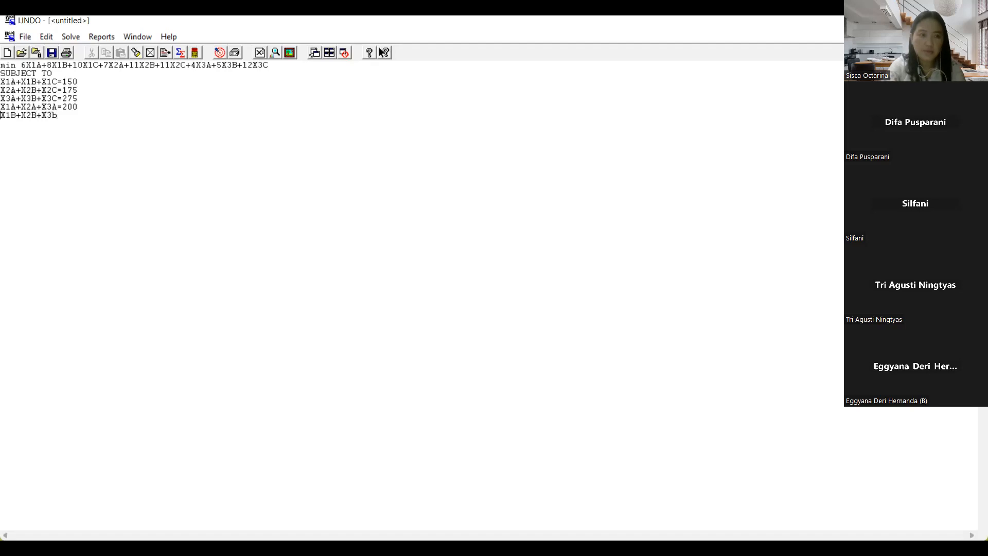
key(Home)
key(BackSpace)
scroll(470, 93, down, 2)
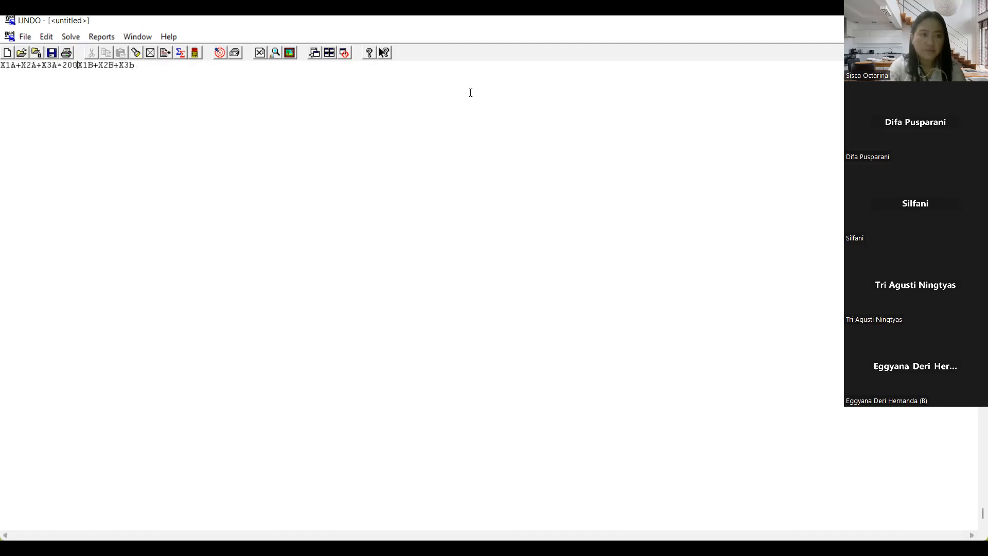
key(Return)
scroll(99, 89, up, 2)
click(65, 115)
key(BackSpace)
text(B=100)
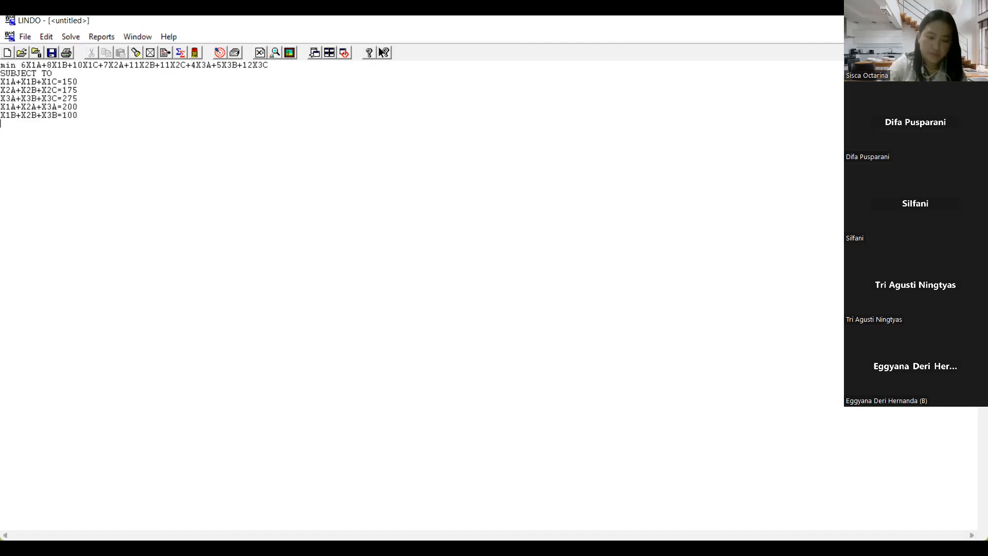
Step: Add the sixth constraint X1C+X2C+X3C=300 and close the model with an END line
key(Return)
text(X1)
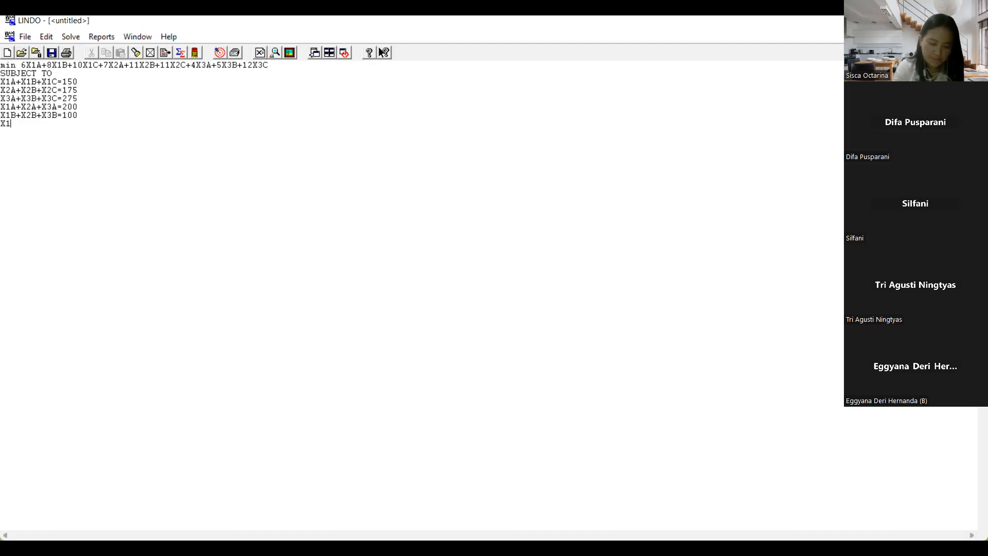
text(C)
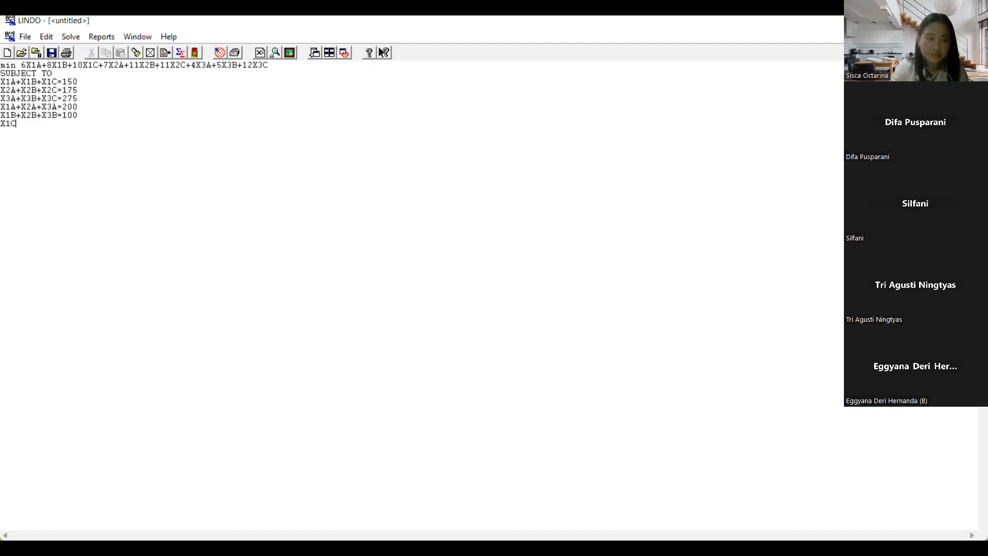
text(+X)
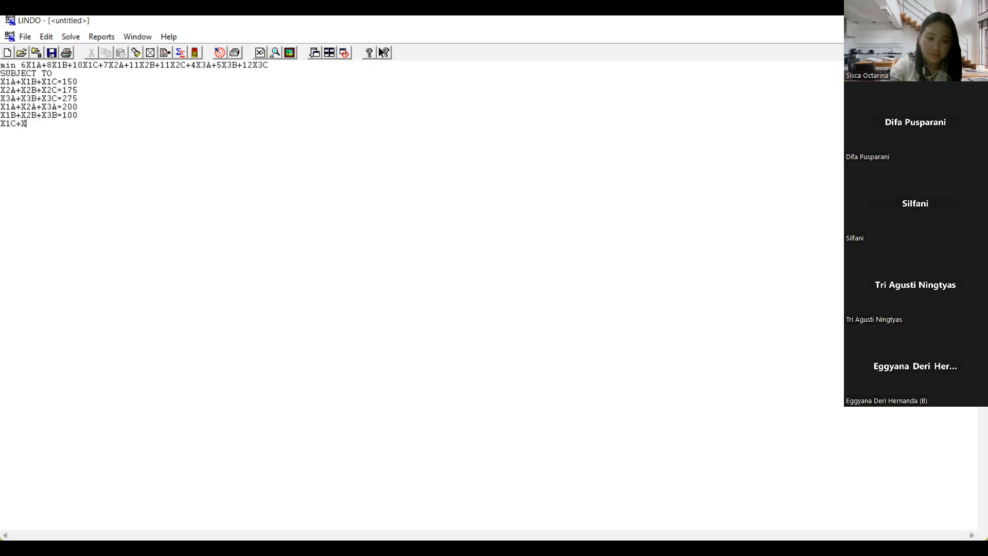
text(2C+X3C=300)
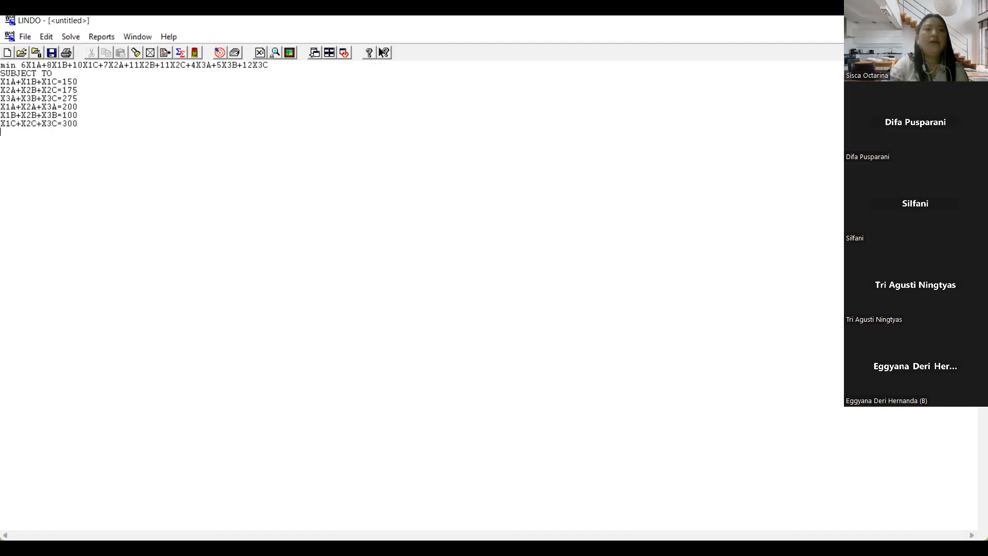
key(Return)
text(END)
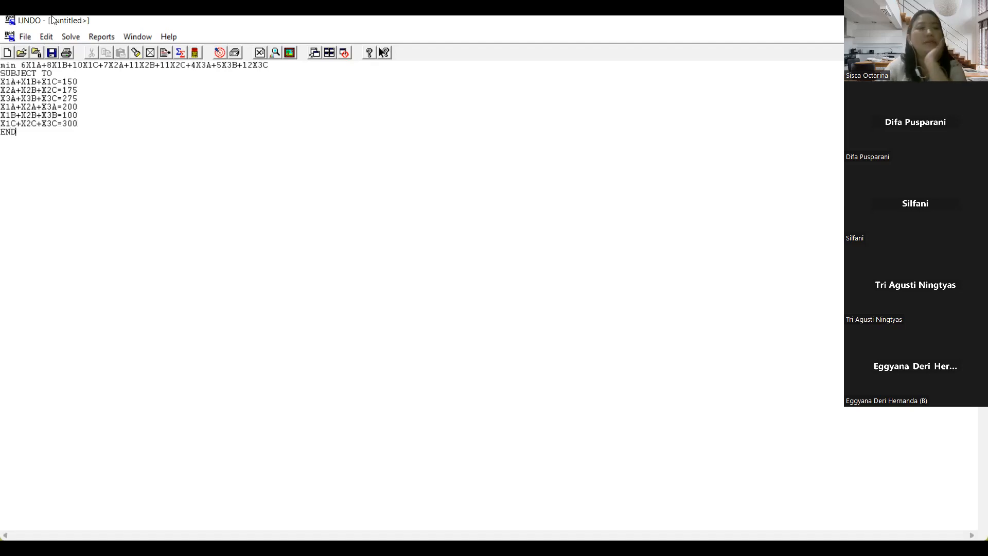
Step: Solve the transportation model with range (sensitivity) analysis and minimize the model window to view the solution report
click(75, 35)
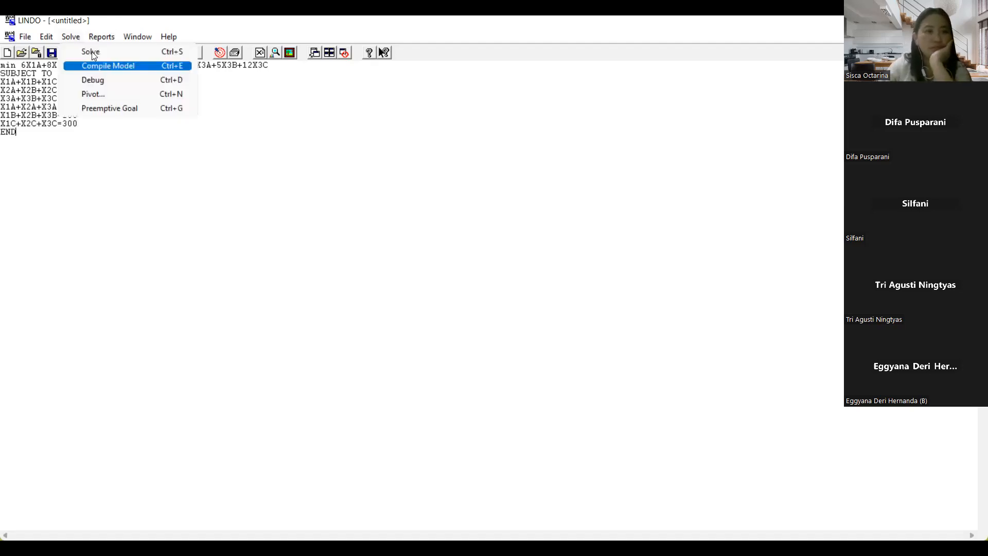
click(93, 54)
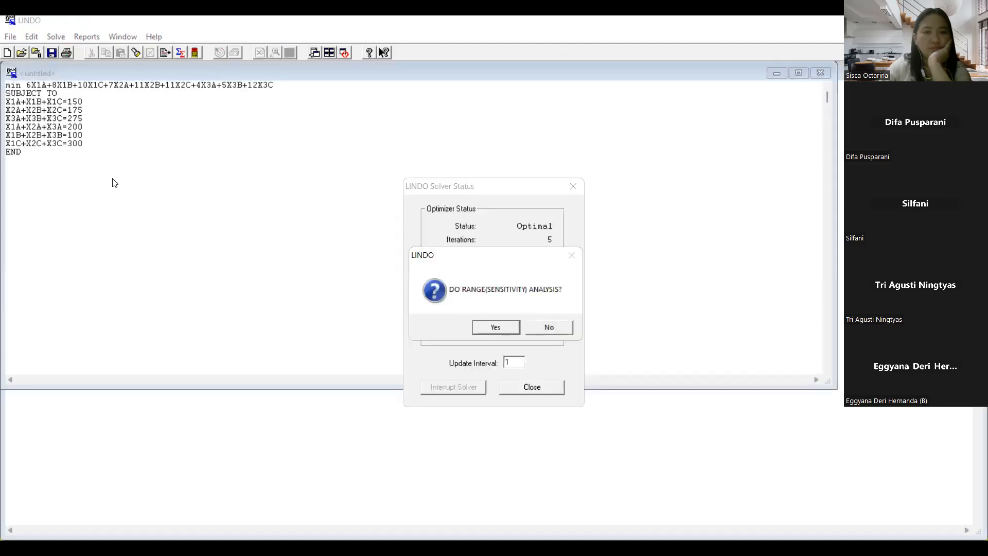
click(510, 328)
click(537, 389)
click(777, 73)
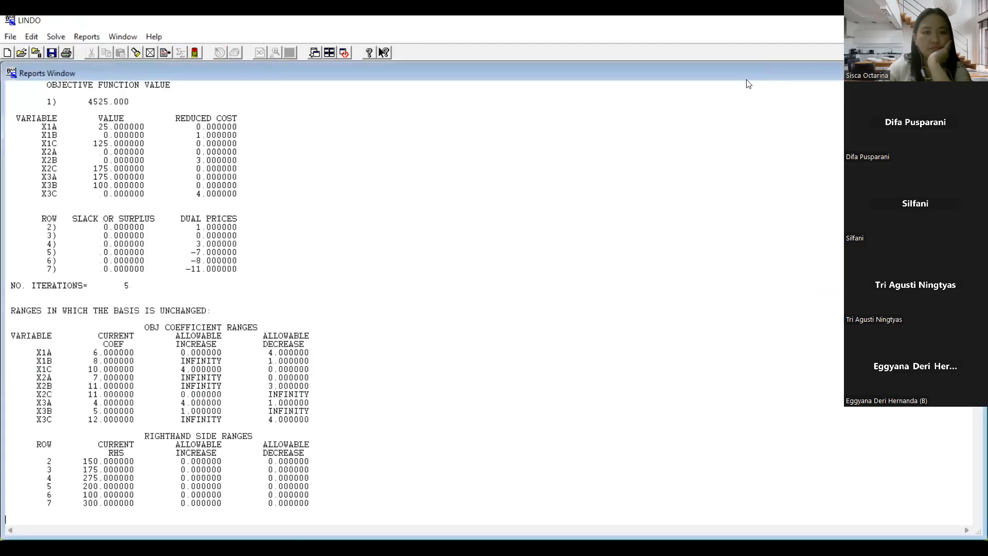
scroll(248, 212, up, 1)
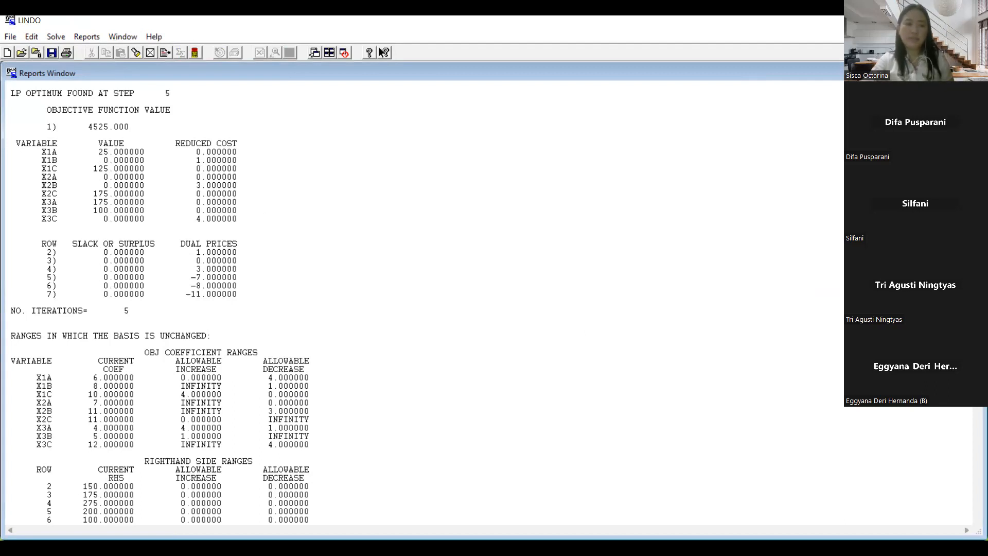
Step: Minimize the solution report and restore the untitled model window to review its last two constraints
click(930, 71)
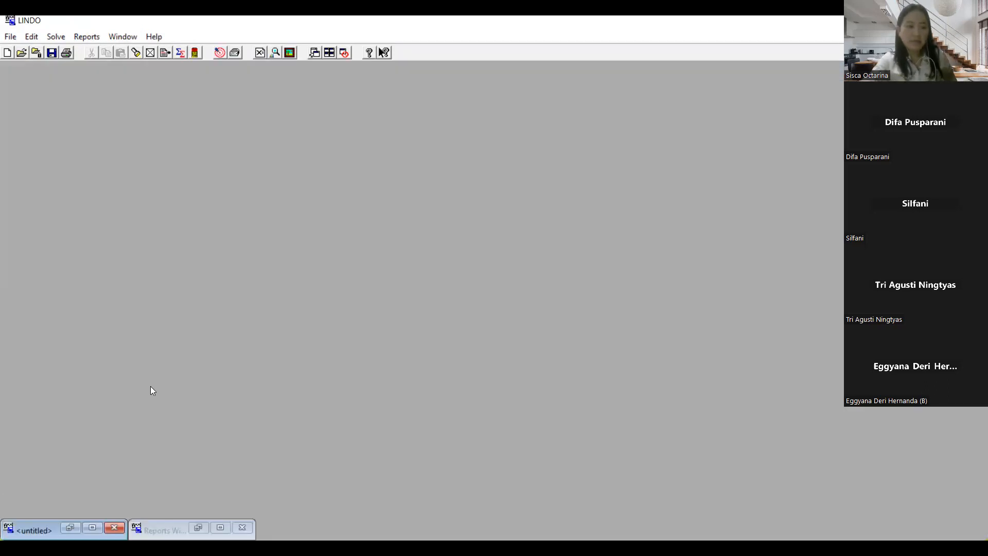
click(70, 526)
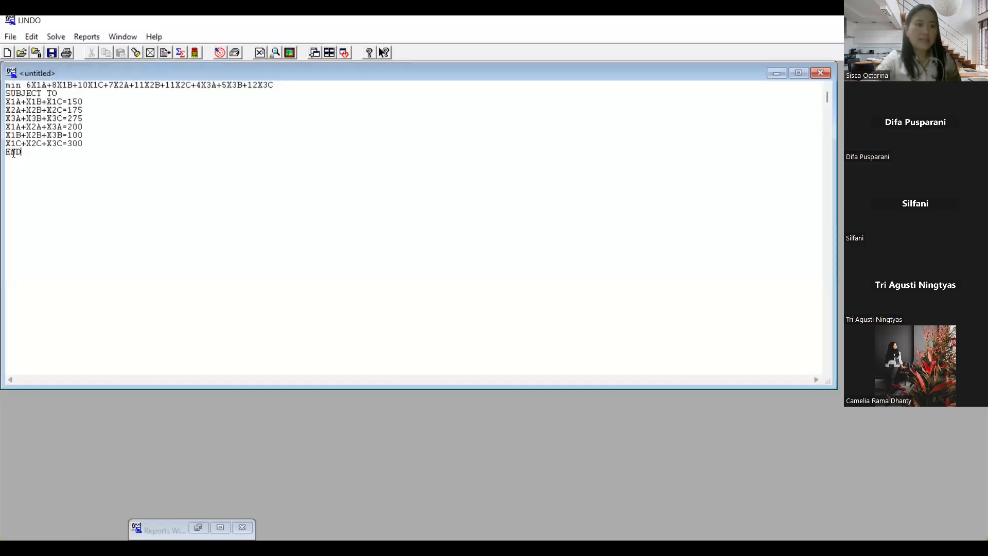
drag(5, 133, 82, 146)
click(63, 177)
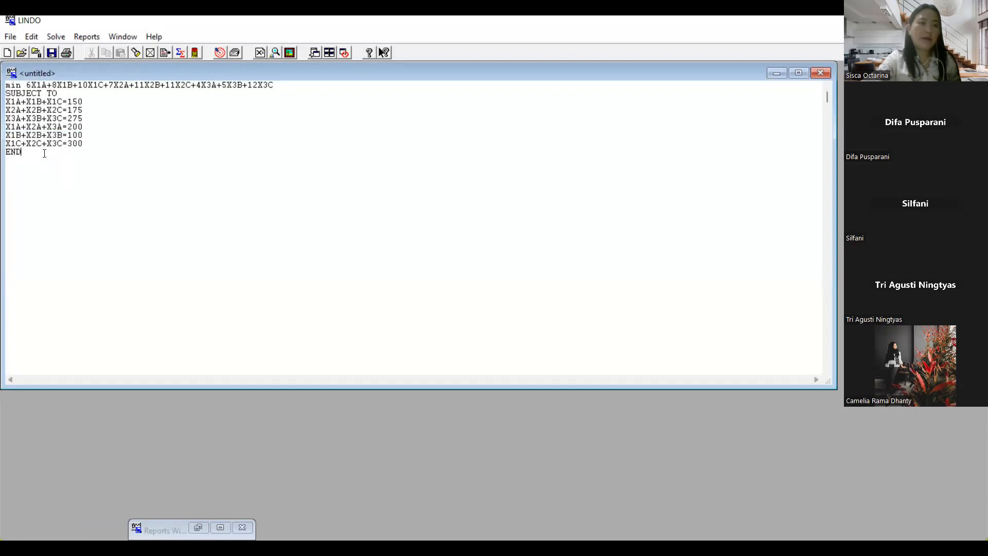